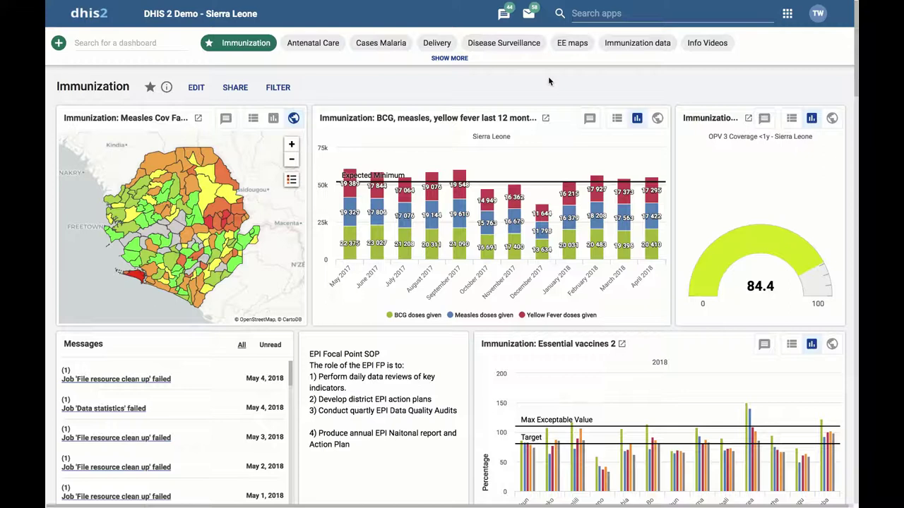
Step: Open the Pivot Tables app and add all data elements from the ANC group to the selected data
left_click(789, 15)
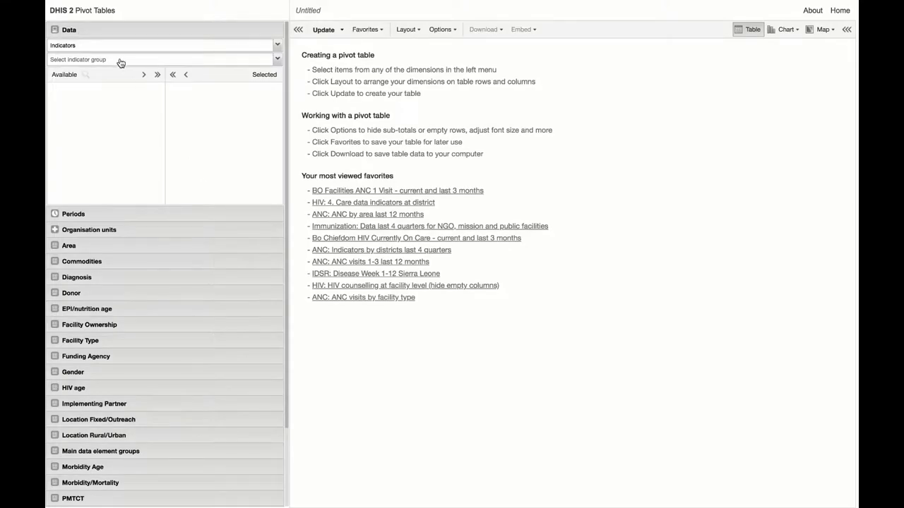
left_click(115, 45)
left_click(95, 69)
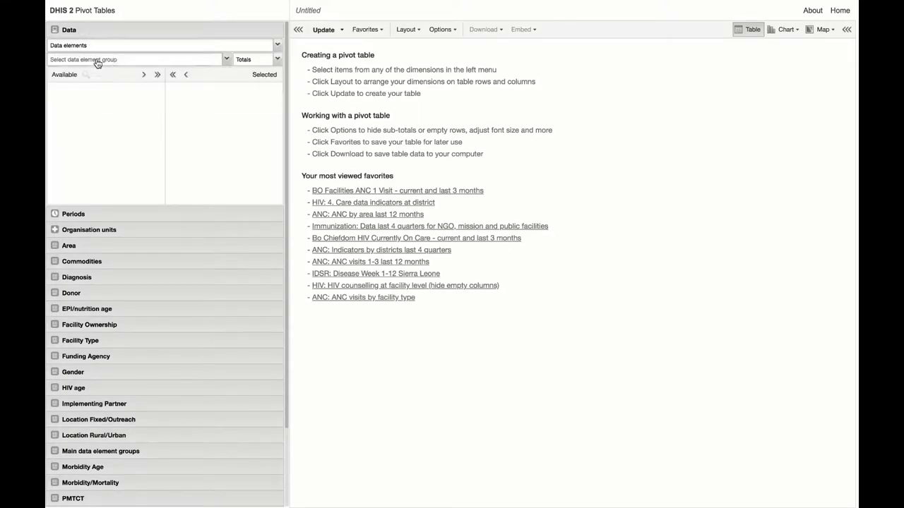
left_click(97, 61)
left_click(77, 82)
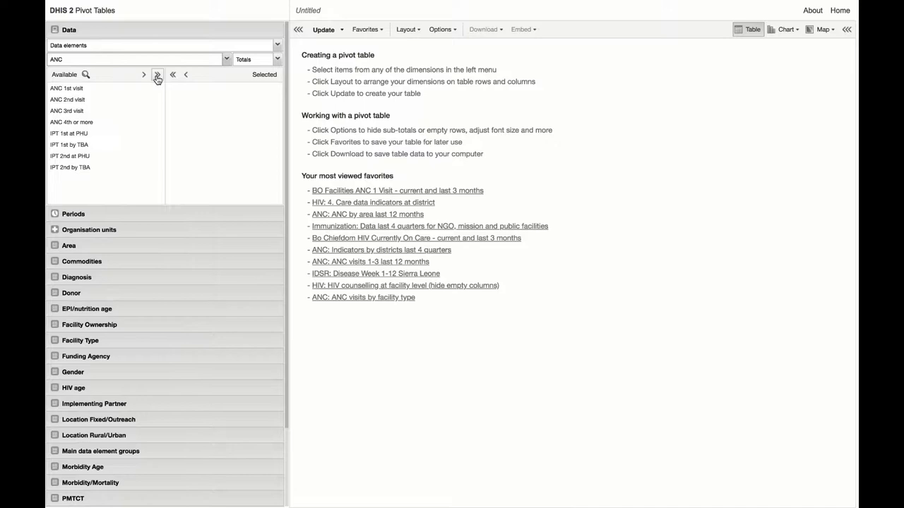
left_click(157, 75)
Step: Add all data elements from the Delivery group to the selected data
left_click(146, 60)
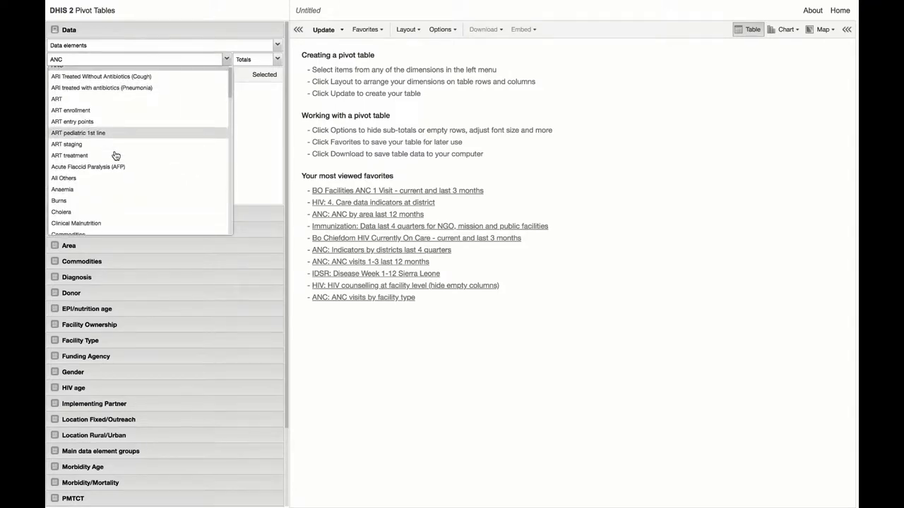
scroll(115, 155, "down", 3)
left_click(73, 224)
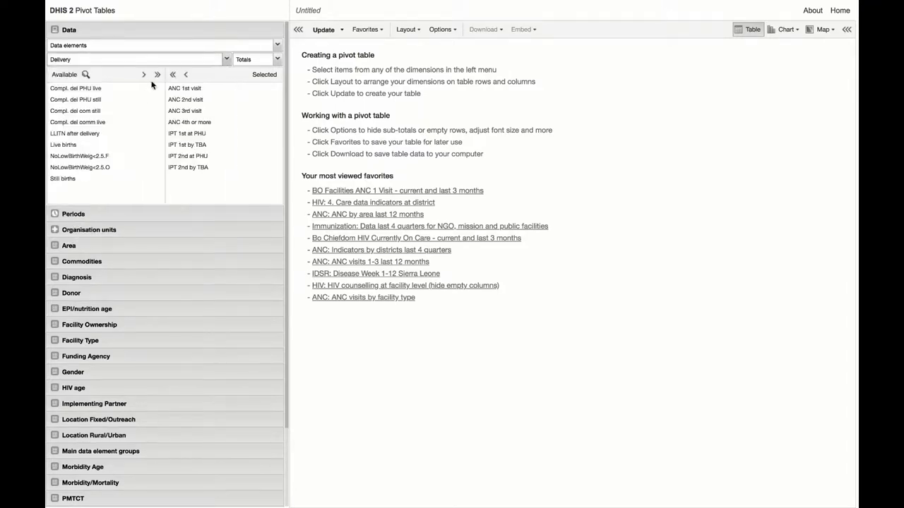
left_click(156, 74)
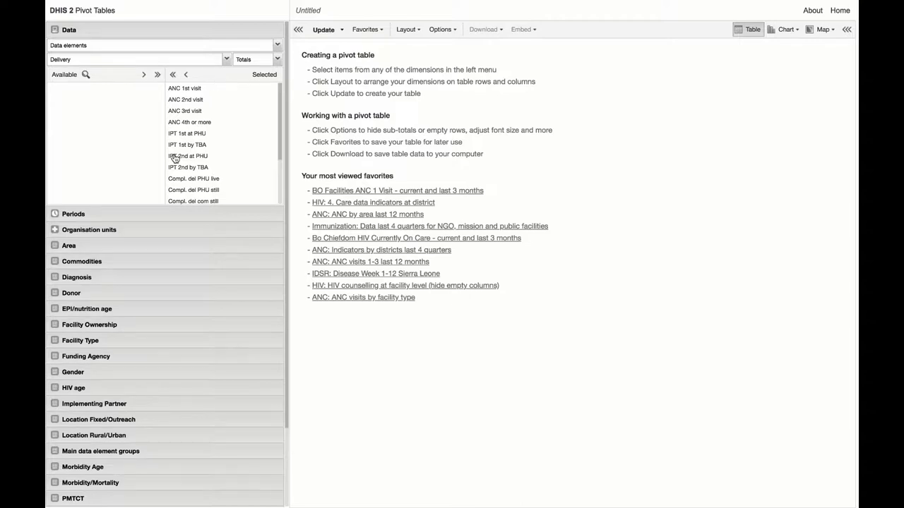
Step: Select every monthly period of 2018, 2017 and 2016 for the table
left_click(122, 214)
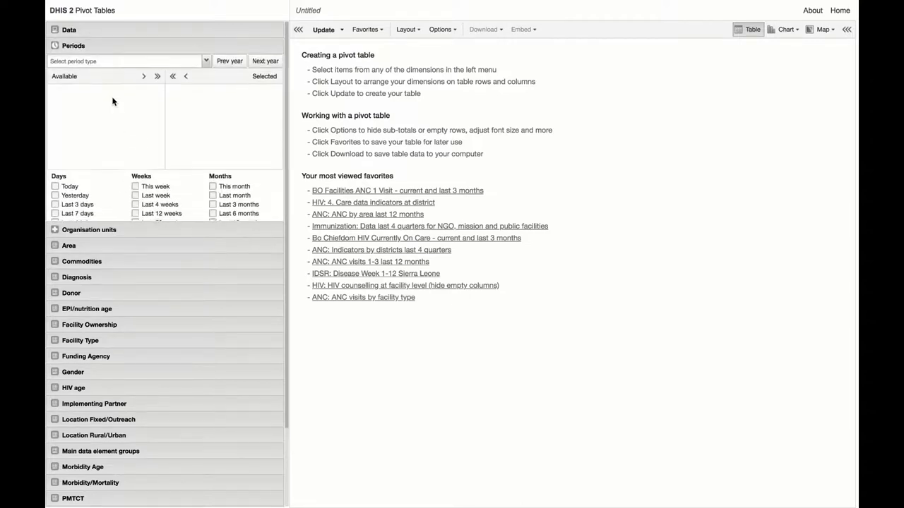
left_click(103, 61)
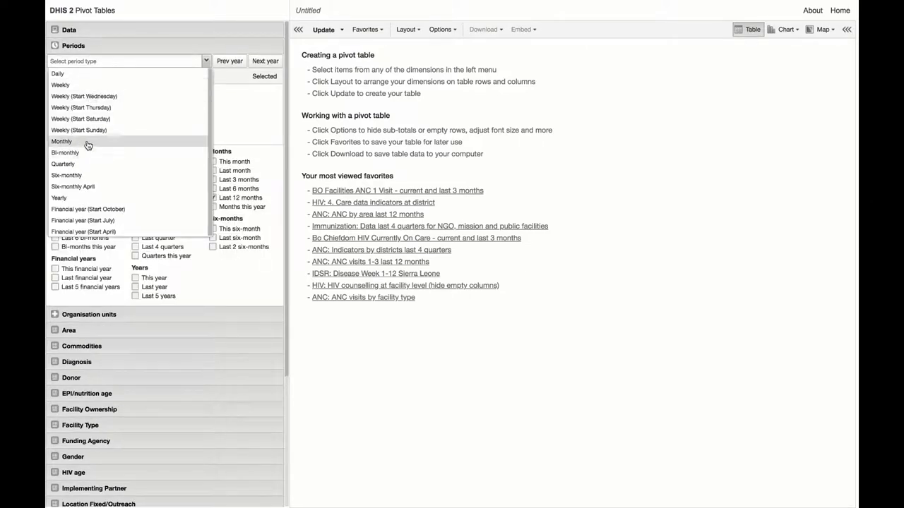
left_click(86, 143)
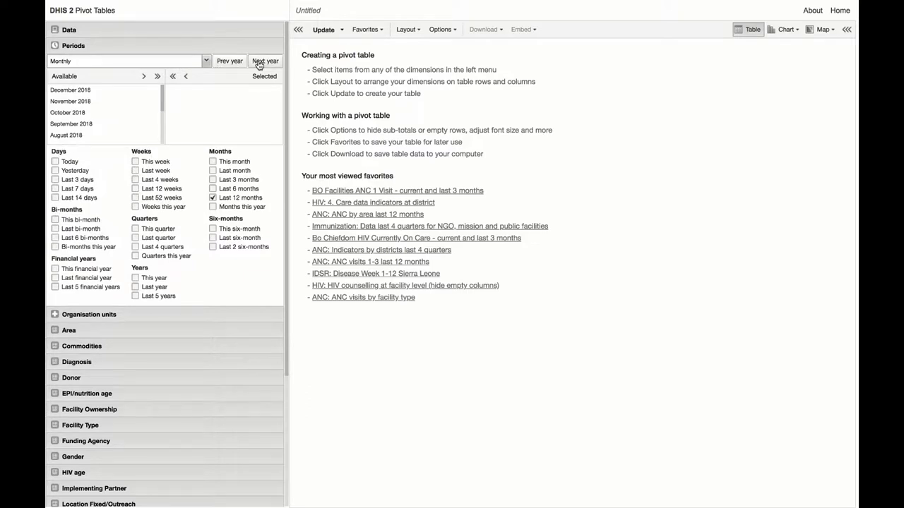
left_click(156, 76)
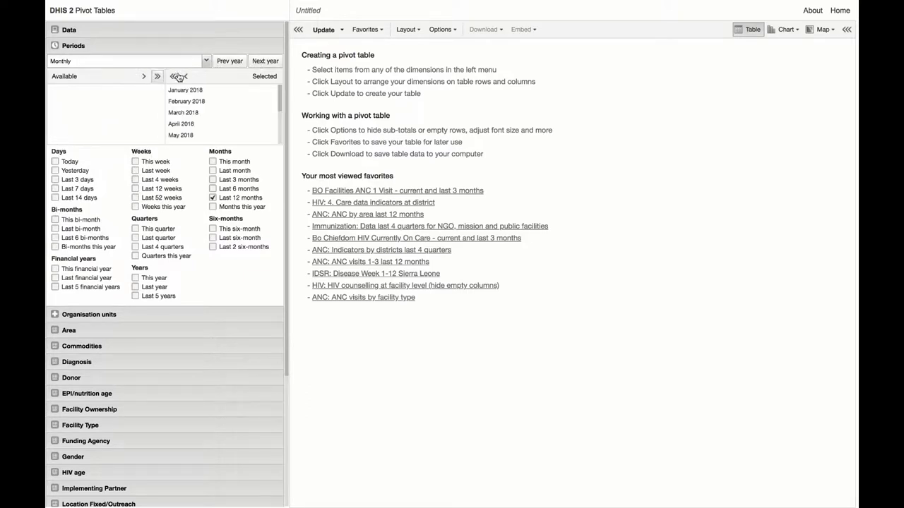
left_click(221, 62)
left_click(157, 76)
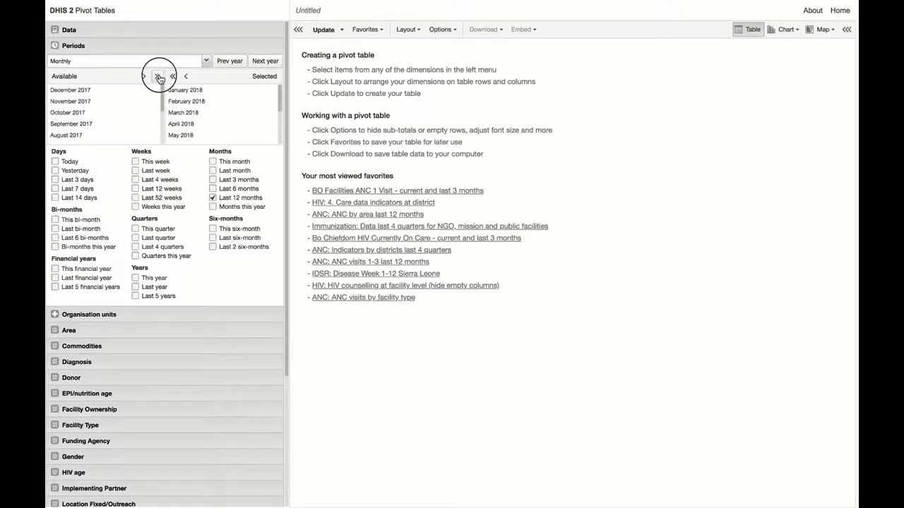
left_click(221, 62)
left_click(157, 76)
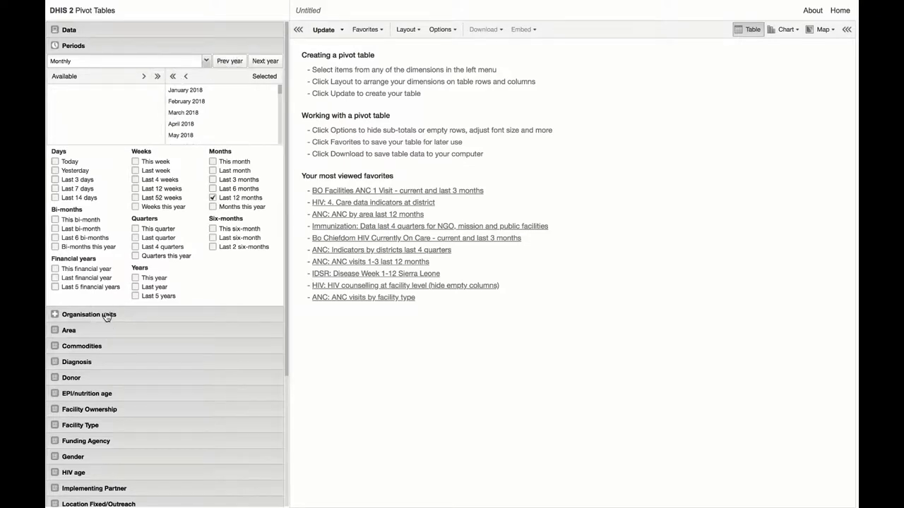
Step: Select organisation units by level, choose the Facility level for Sierra Leone, and update the table
left_click(106, 315)
left_click(60, 77)
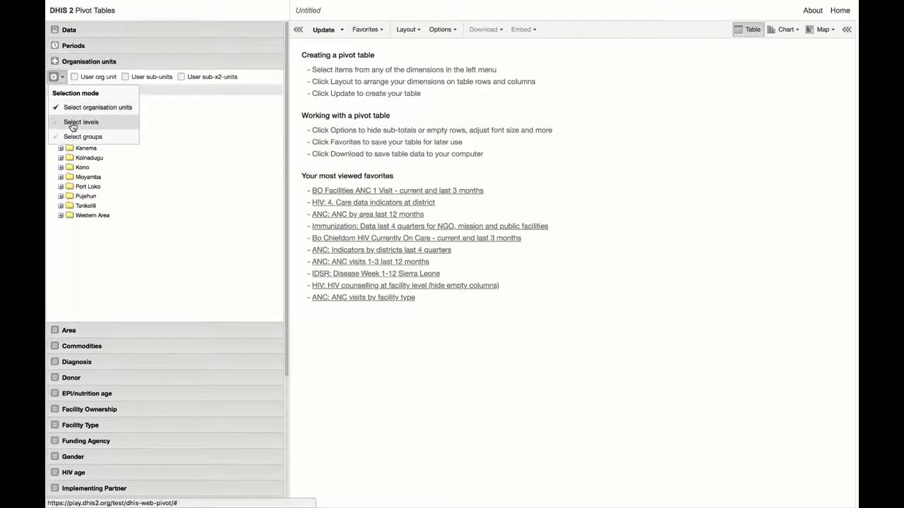
left_click(74, 121)
left_click(94, 78)
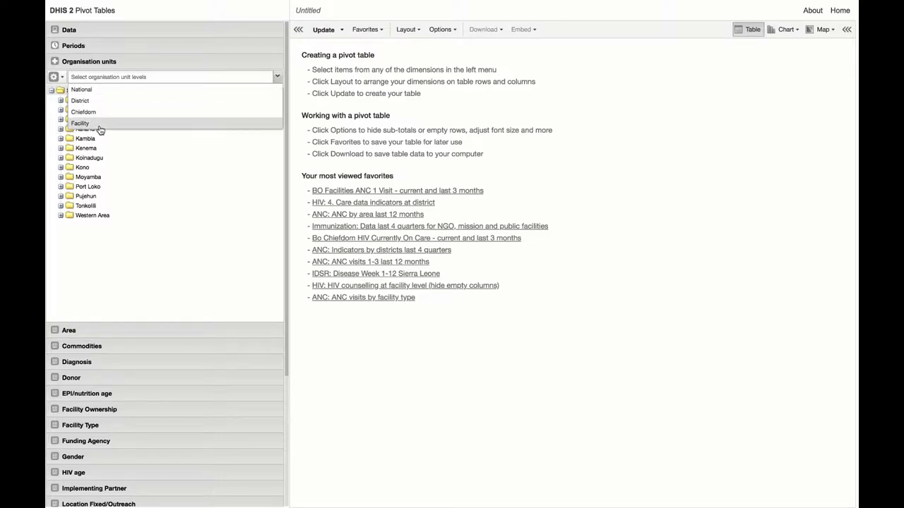
left_click(99, 123)
left_click(327, 31)
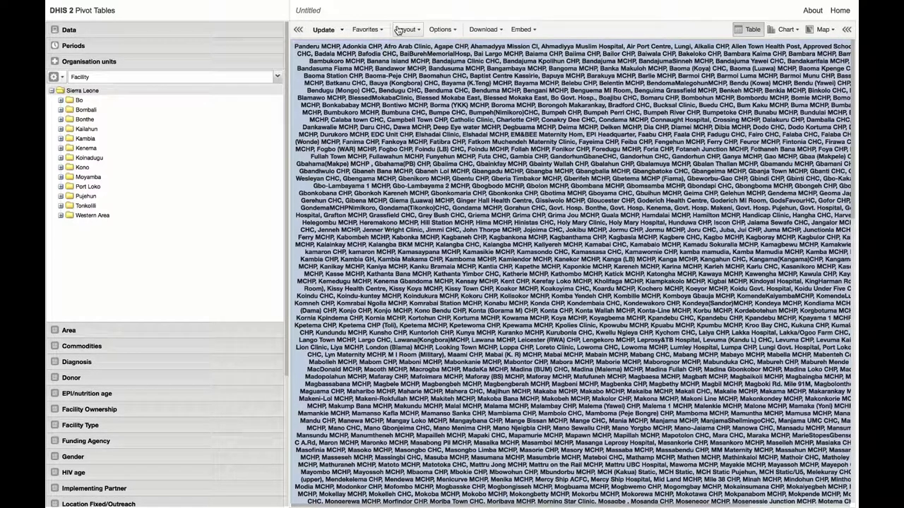
Step: Arrange the table with Data as columns and Organisation units and Periods as rows, and update it despite its large size
left_click(398, 29)
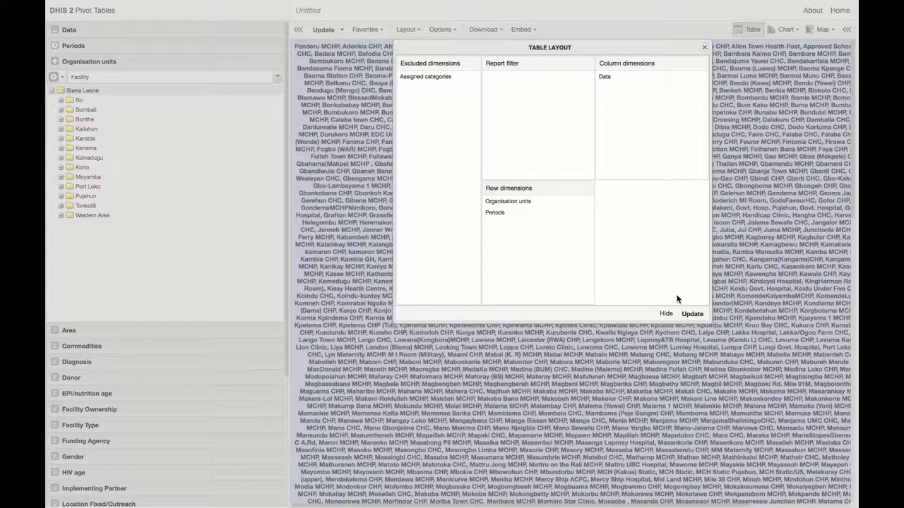
left_click(696, 319)
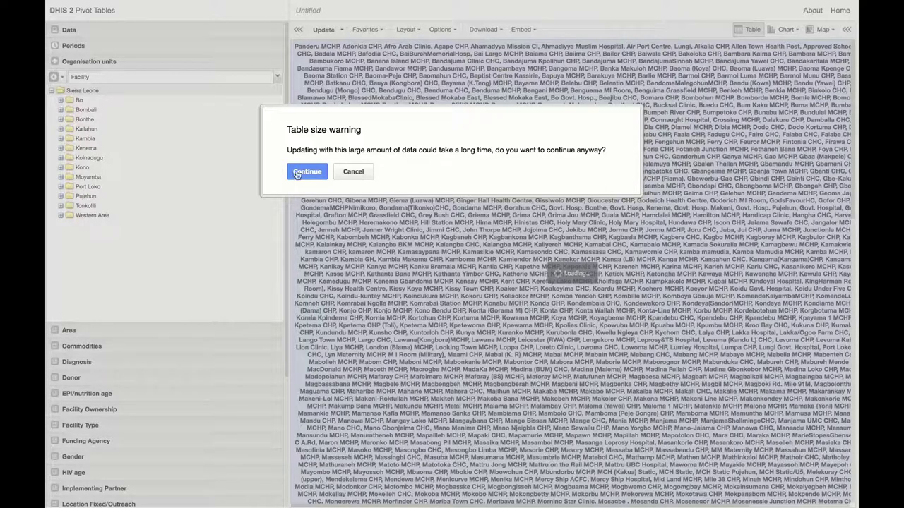
left_click(298, 175)
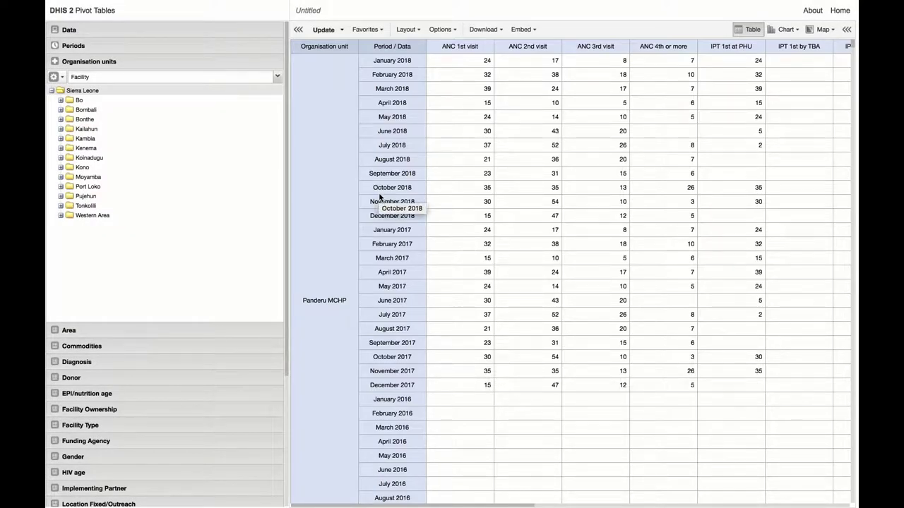
Step: Look through the monthly facility rows of the pivot table and review the plain data source download formats
scroll(378, 197, "down", 2)
scroll(379, 197, "down", 15)
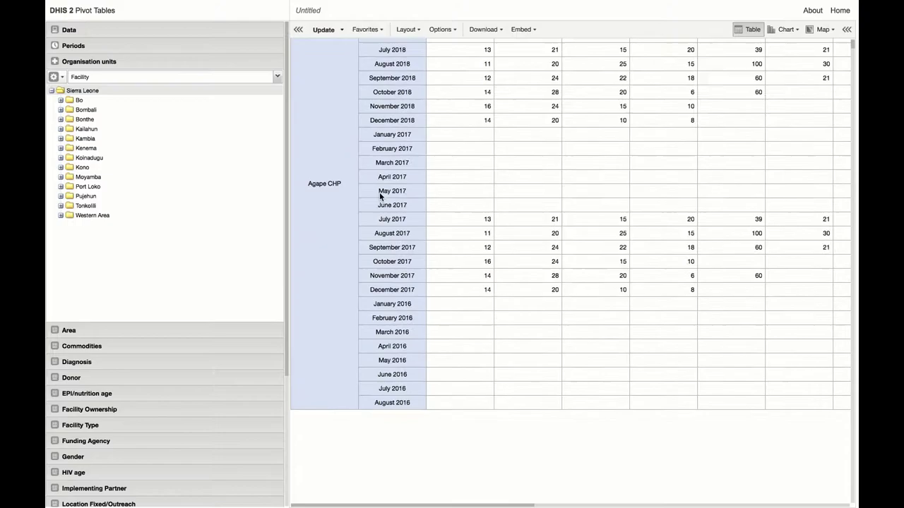
scroll(379, 195, "down", 20)
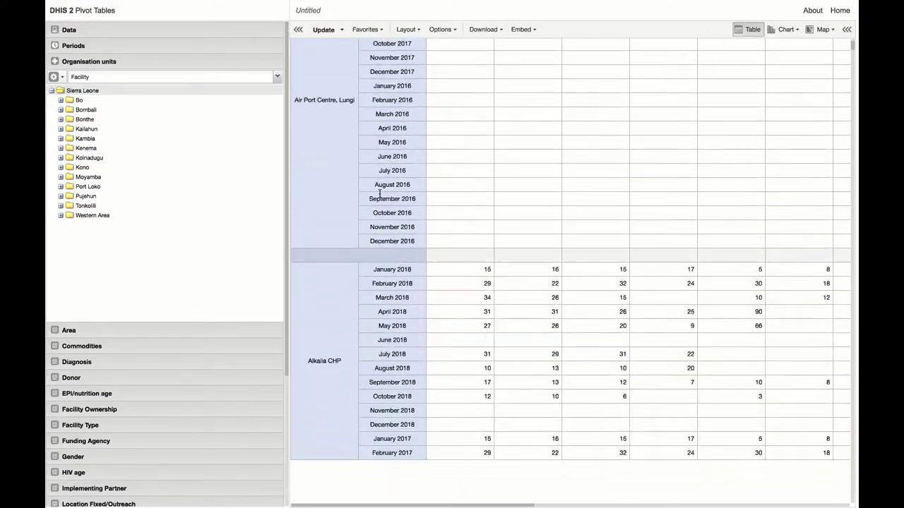
scroll(379, 196, "down", 20)
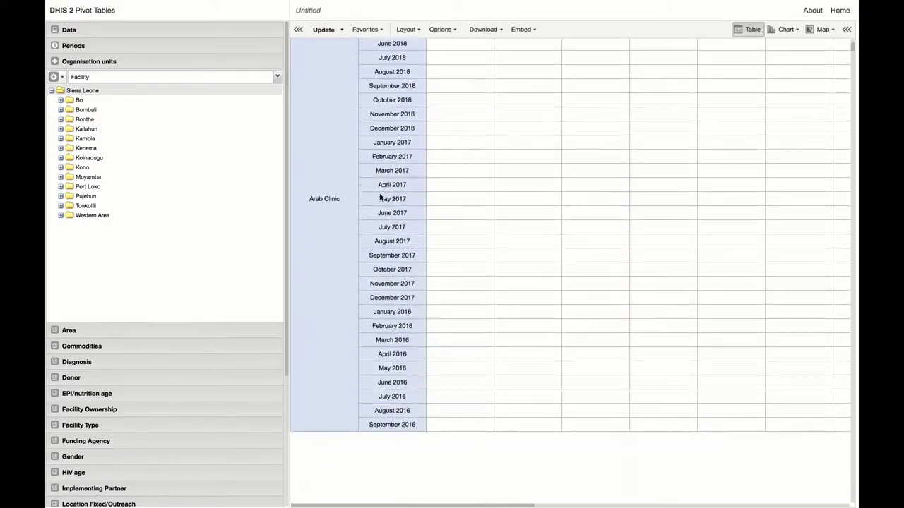
scroll(379, 195, "down", 20)
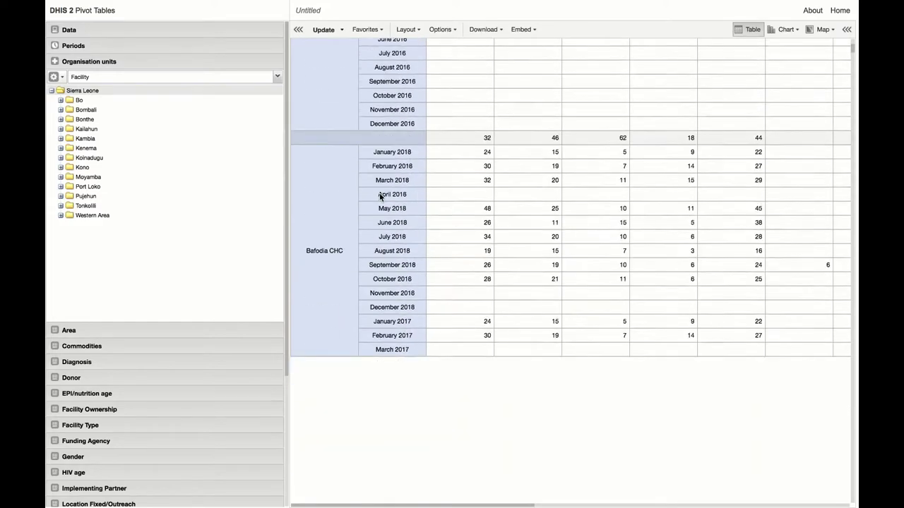
scroll(381, 198, "down", 20)
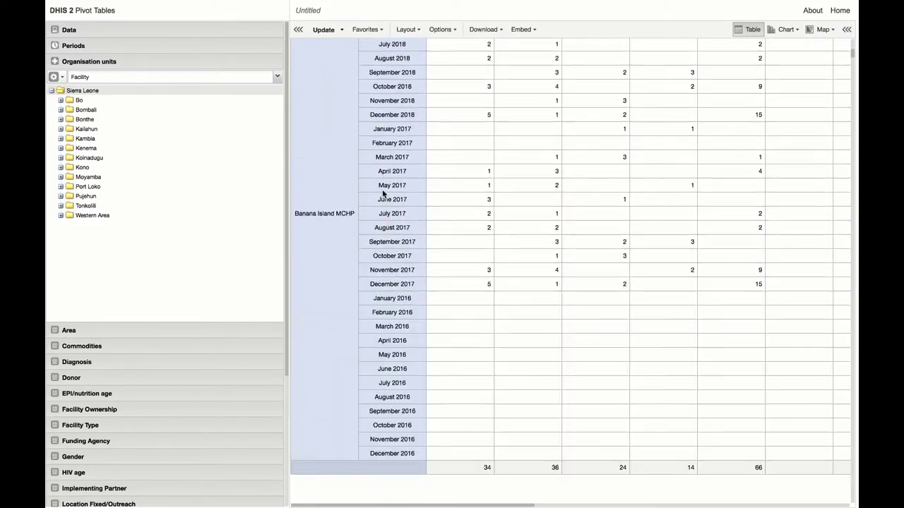
scroll(425, 140, "down", 1)
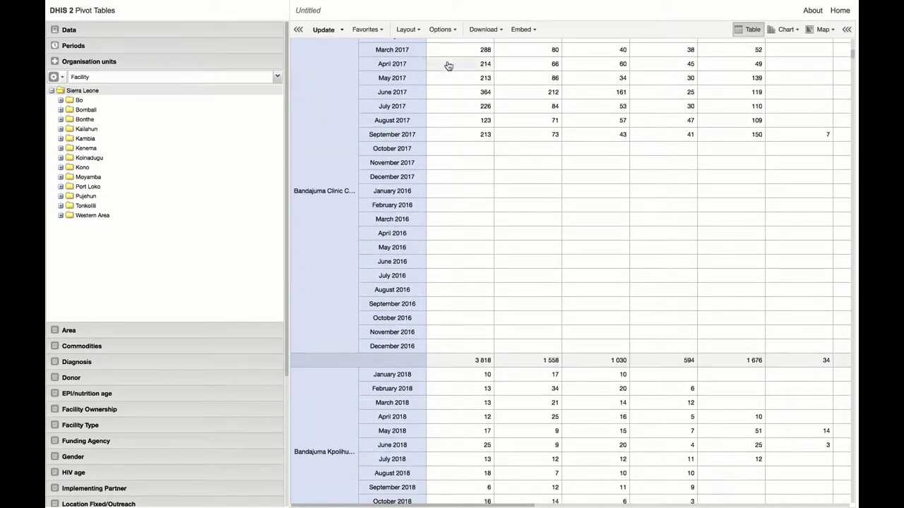
left_click(484, 29)
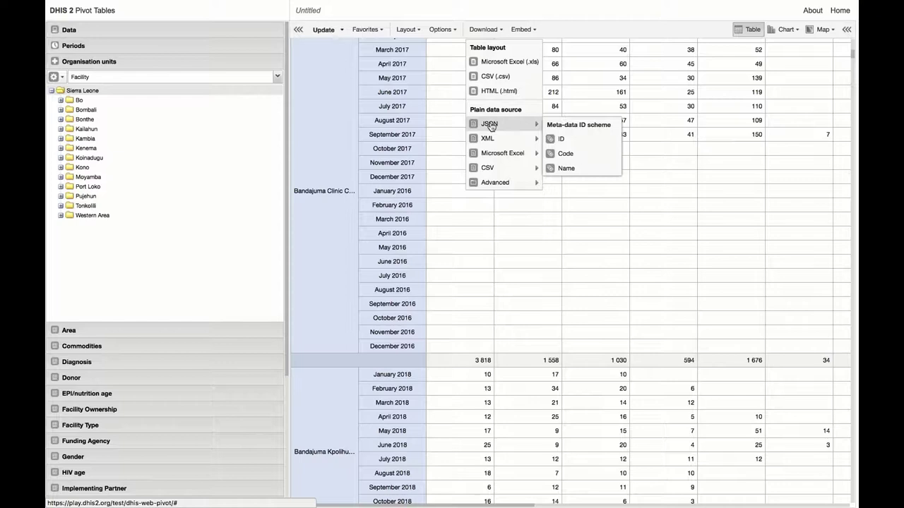
mouse_move(487, 161)
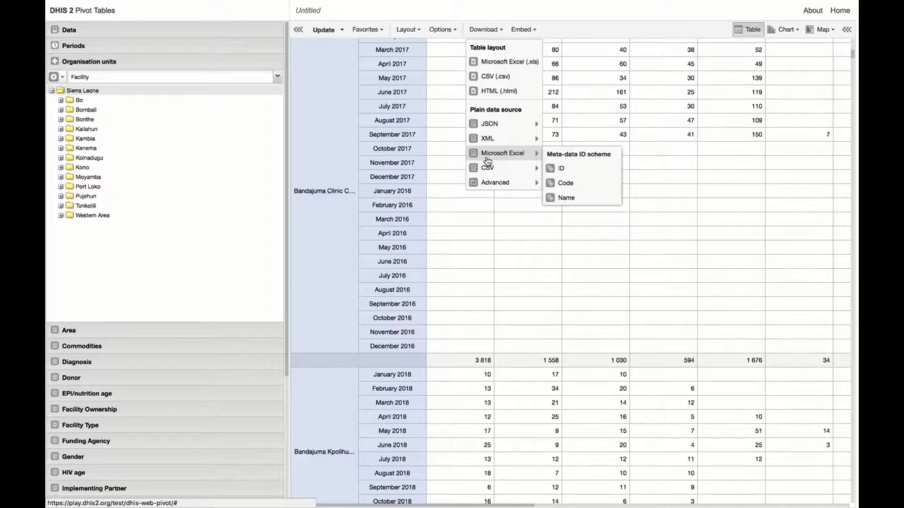
Step: Search the favorites for "bo" and open "Bo Chiefdom HIV Currently On Care - current and last 3 months"
left_click(359, 31)
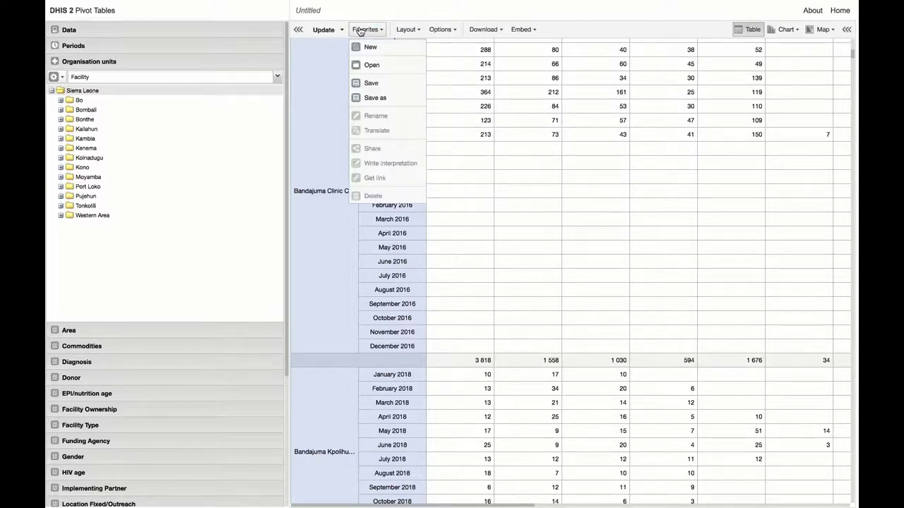
left_click(372, 65)
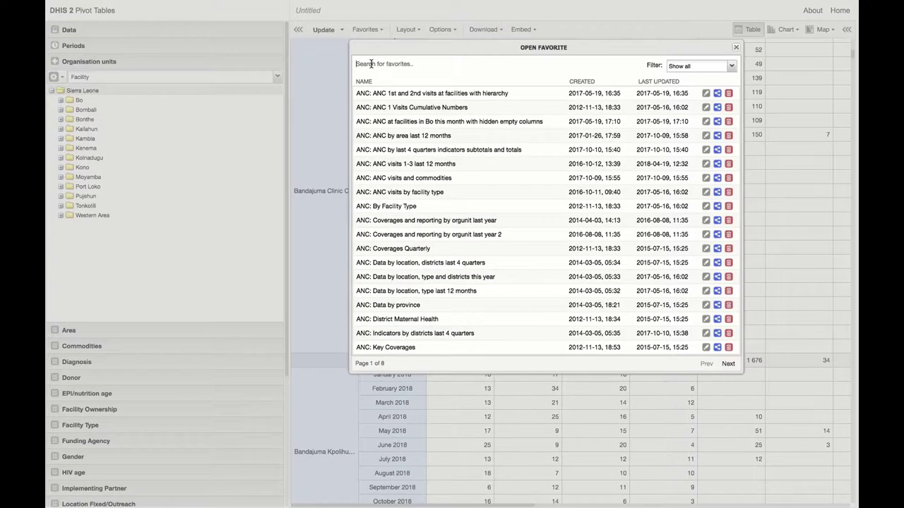
type("bo")
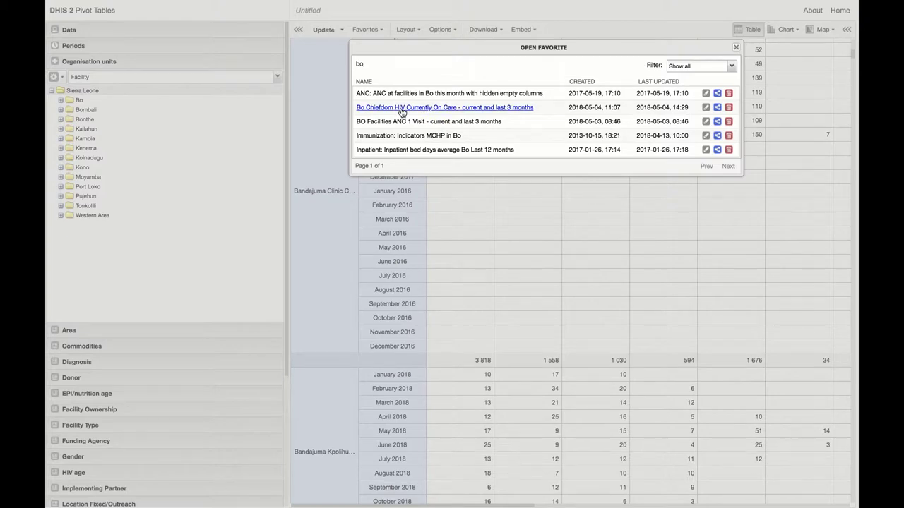
left_click(402, 110)
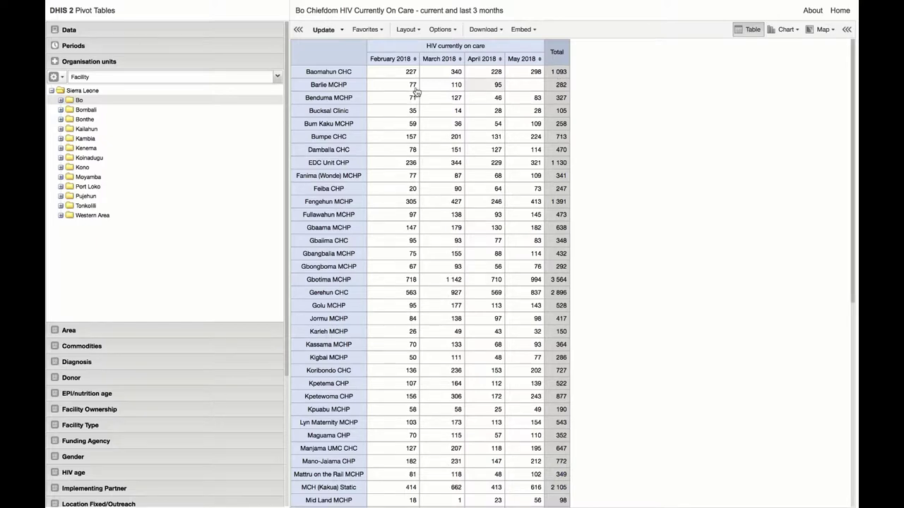
Step: Examine the Barlie MCHP row, comparing its monthly HIV currently on care values with its total
left_click_drag(348, 87, 302, 89)
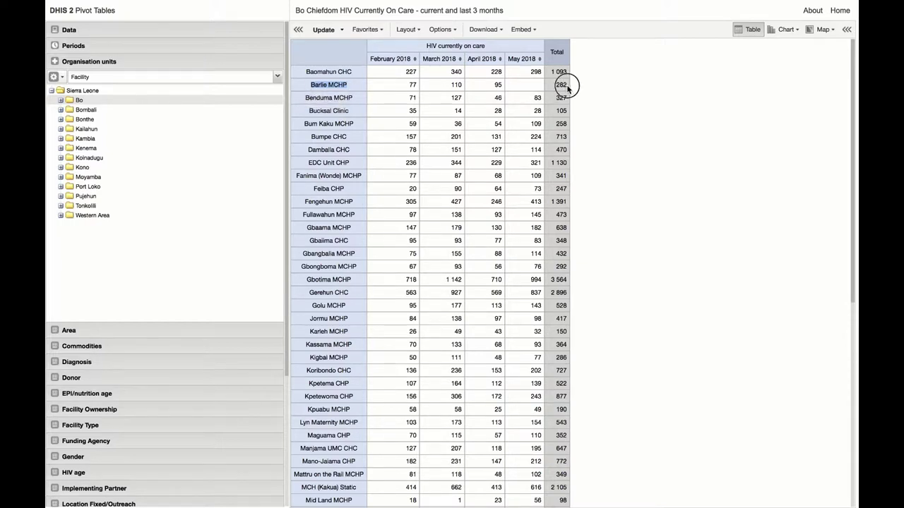
left_click_drag(564, 85, 554, 86)
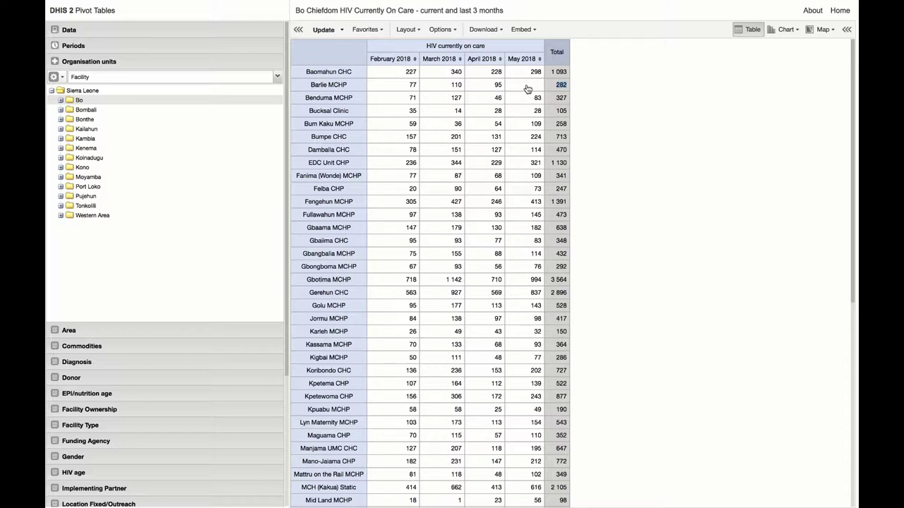
left_click(489, 89)
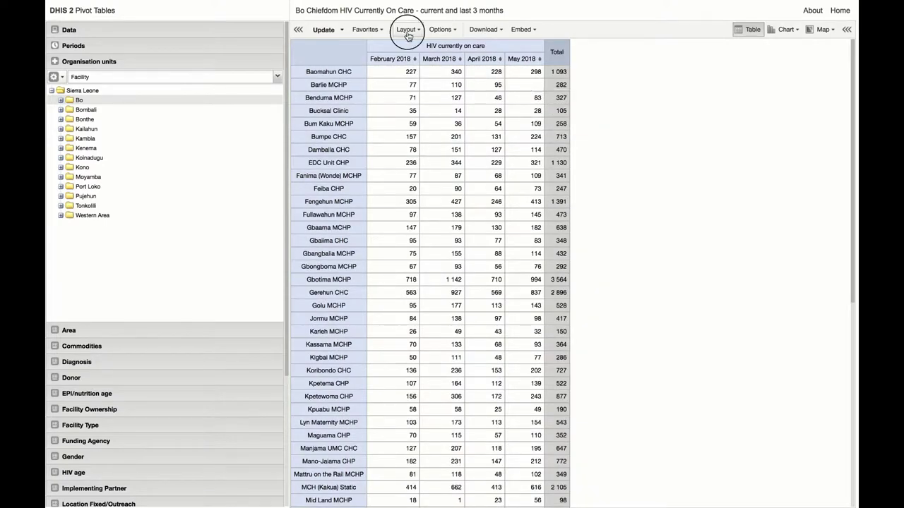
Step: Move the Periods dimension from the columns to the report filter and update the table
left_click(405, 29)
left_click_drag(607, 86, 517, 93)
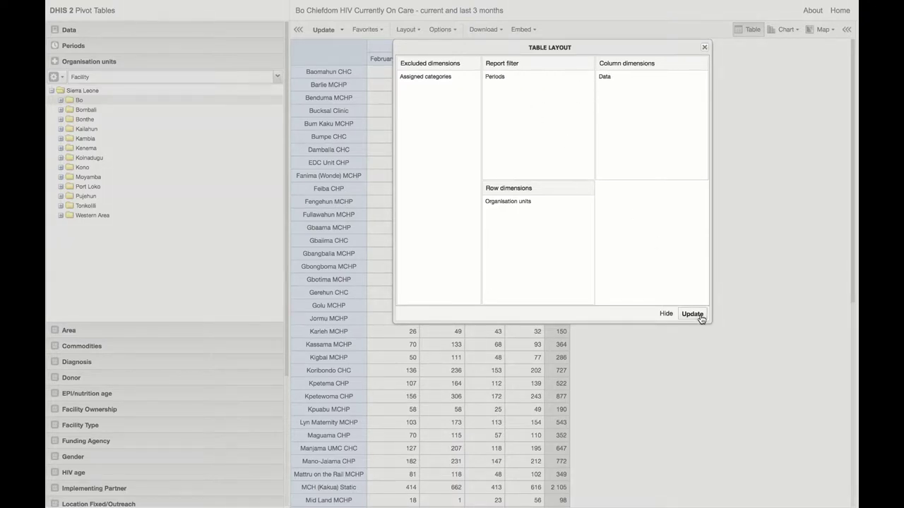
left_click(696, 315)
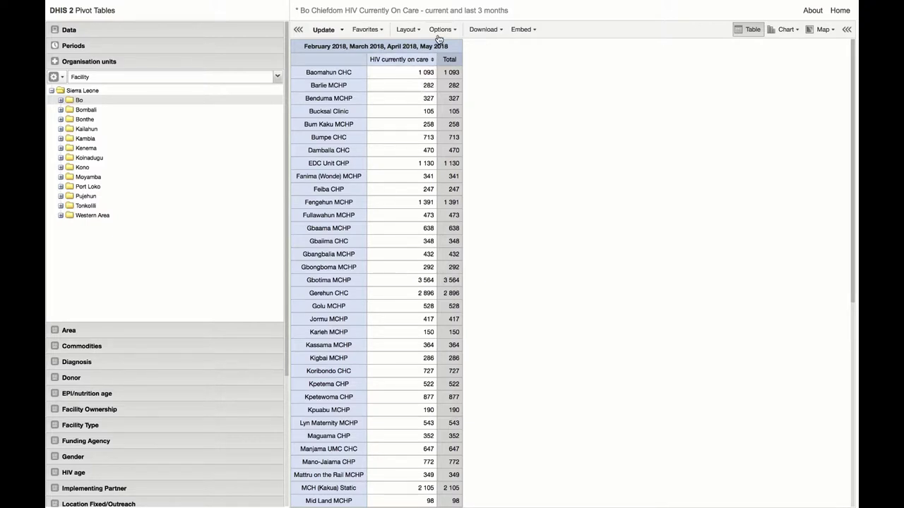
Step: Turn off the row totals in the table options and update the pivot table
left_click(441, 31)
left_click(441, 86)
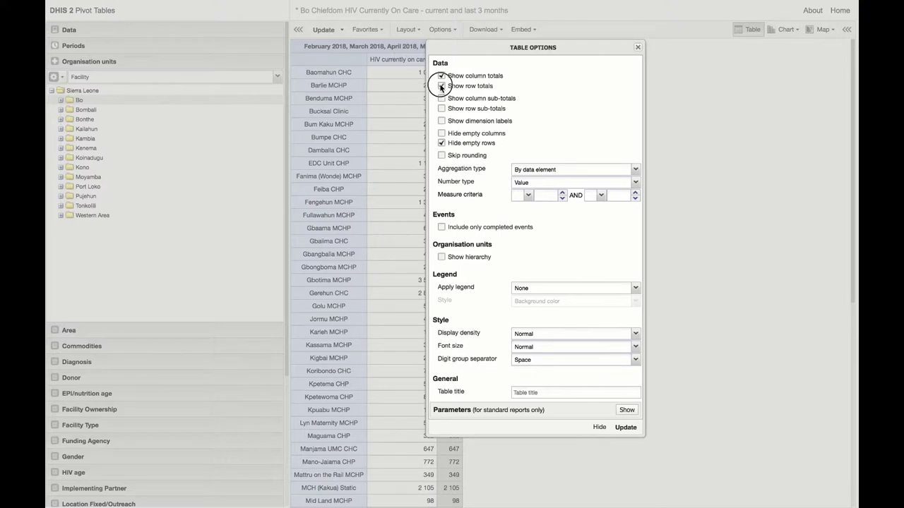
left_click(625, 427)
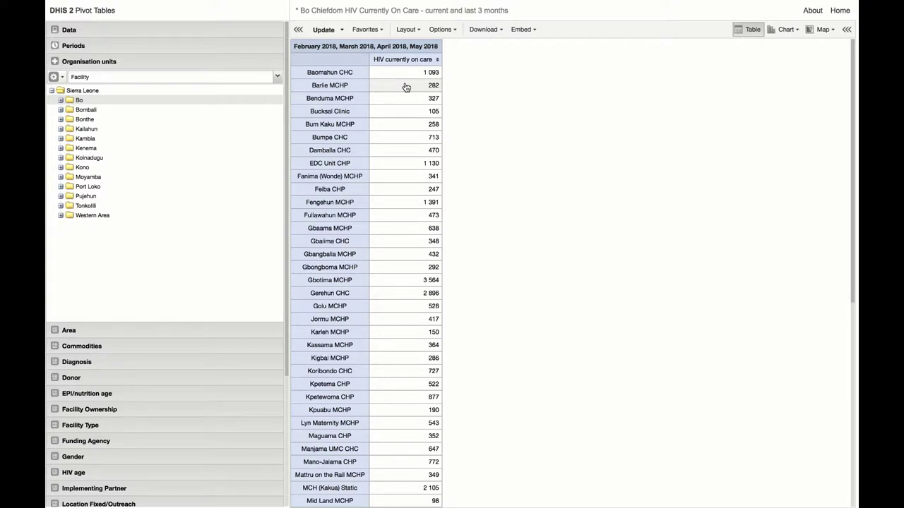
Step: Set the table's aggregation type to Last value and update the facility-level pivot table
left_click(438, 29)
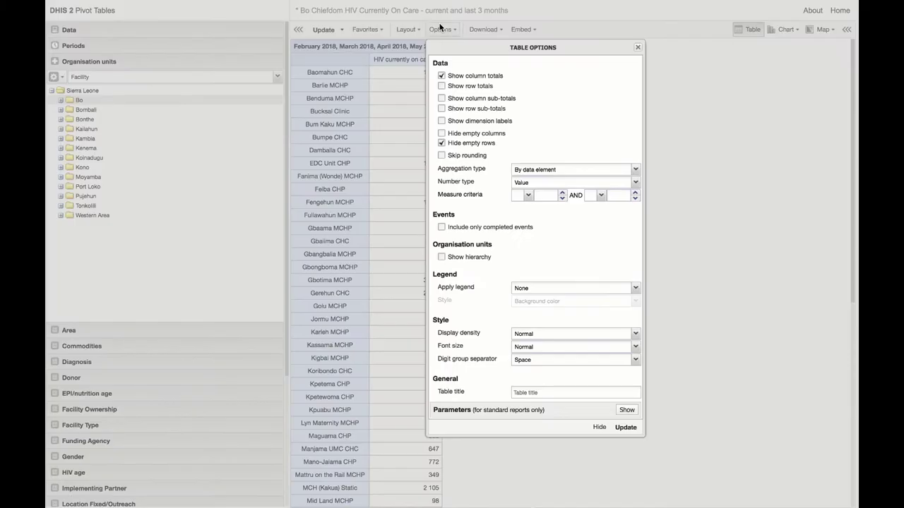
left_click(536, 170)
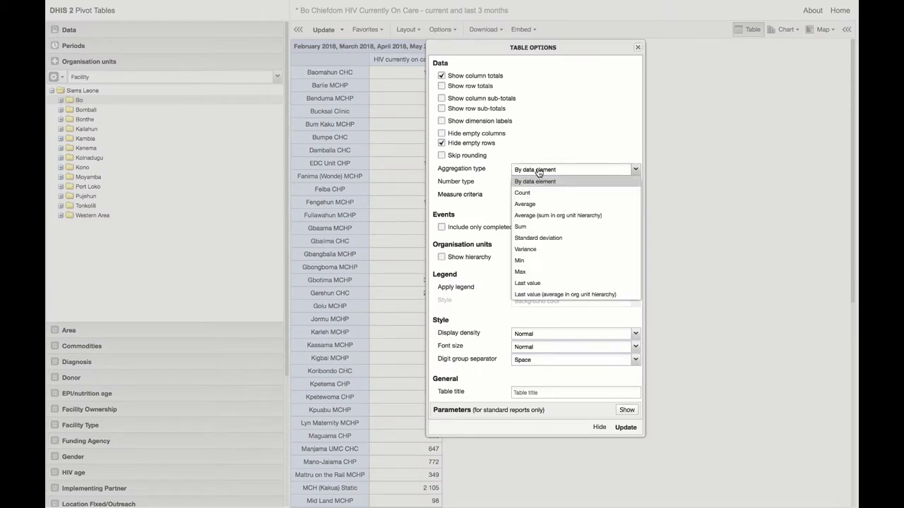
left_click(540, 289)
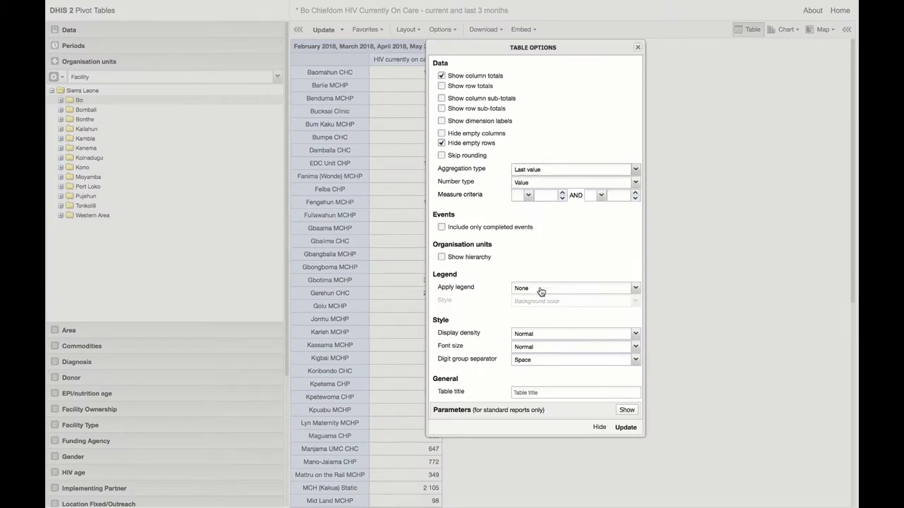
left_click(625, 428)
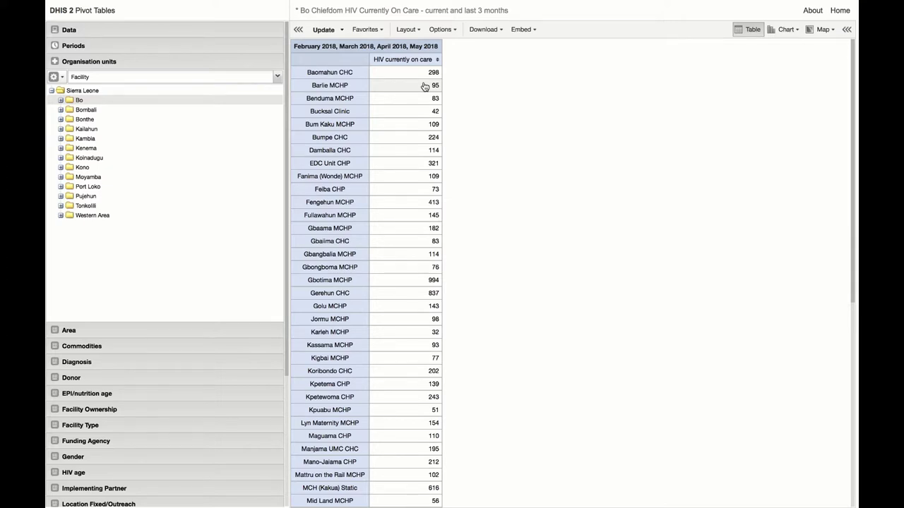
Step: Switch the organisation unit selection mode to Select organisation units, choose Bo, and update the table
left_click(63, 78)
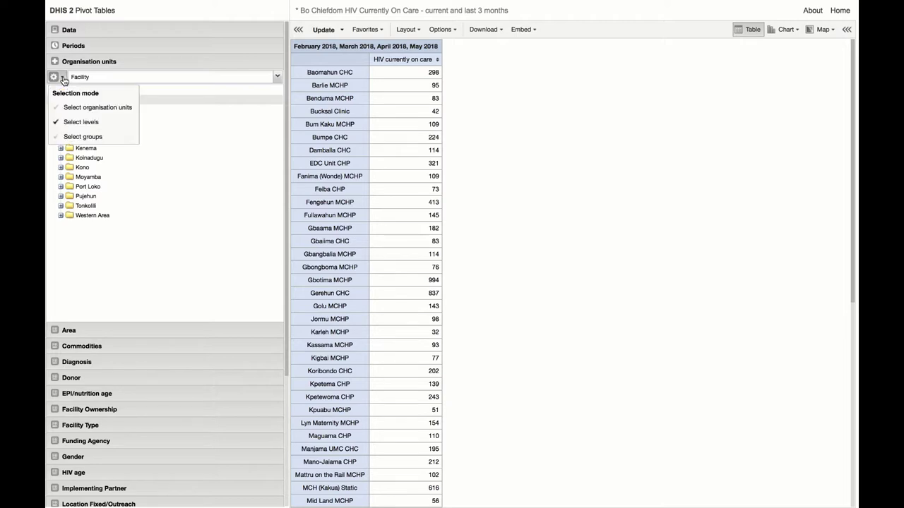
left_click(78, 107)
left_click(79, 101)
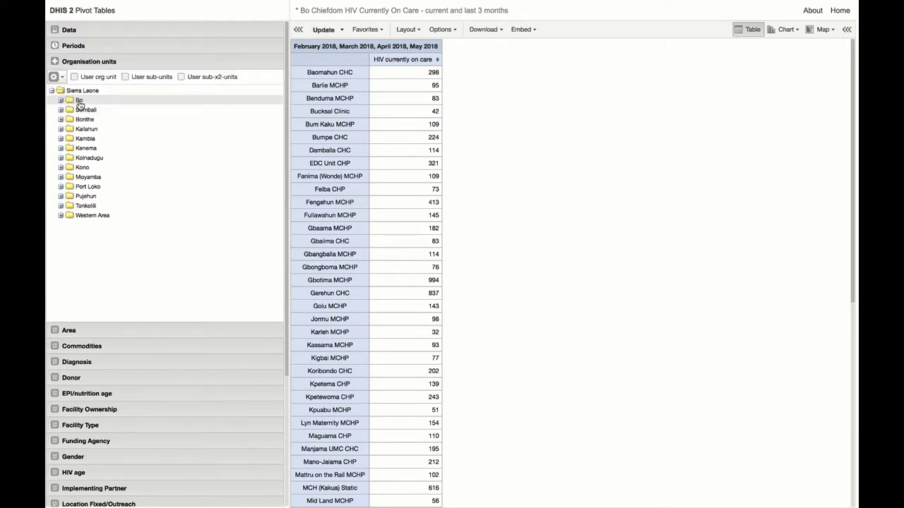
left_click(324, 31)
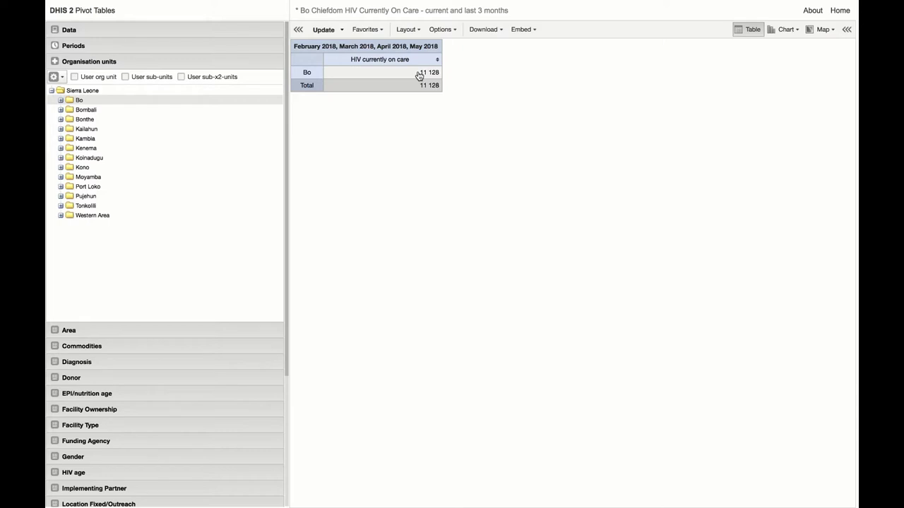
Step: Set the aggregation type to Last value (average in org unit hierarchy) and update the Bo table
left_click(438, 30)
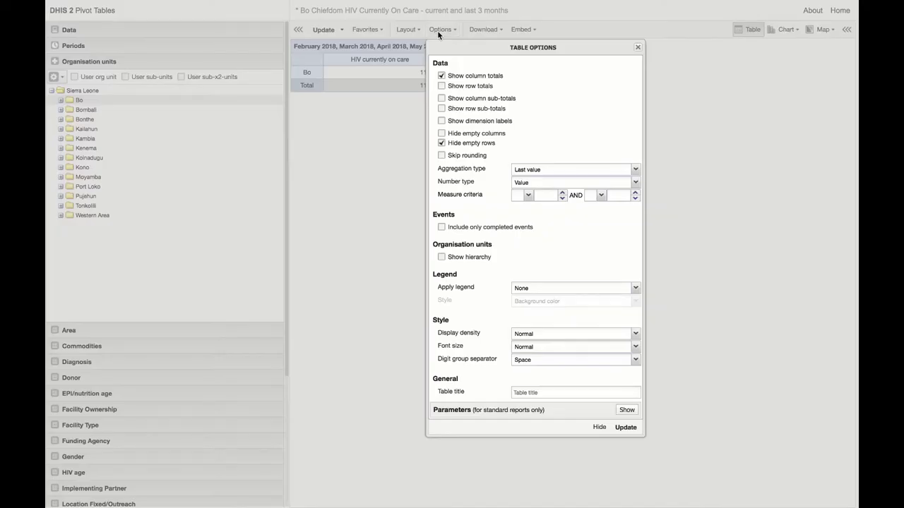
left_click(525, 170)
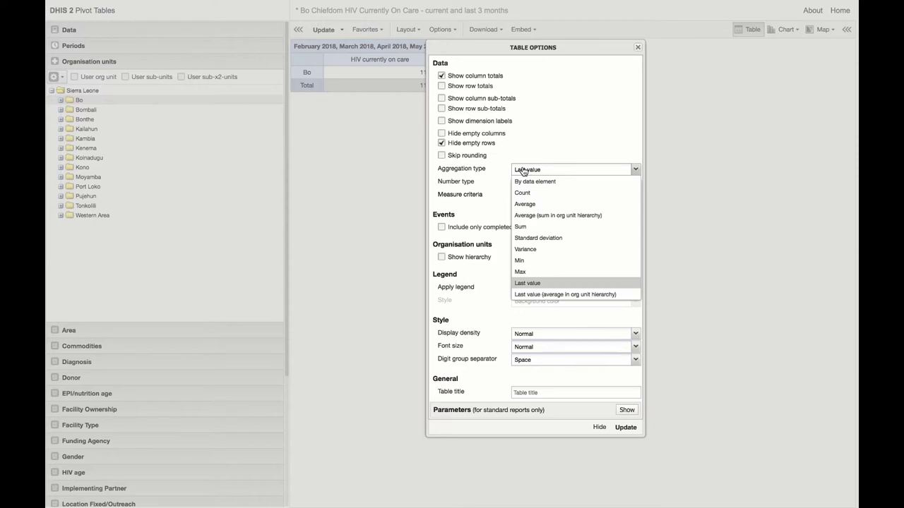
left_click(547, 295)
left_click(626, 429)
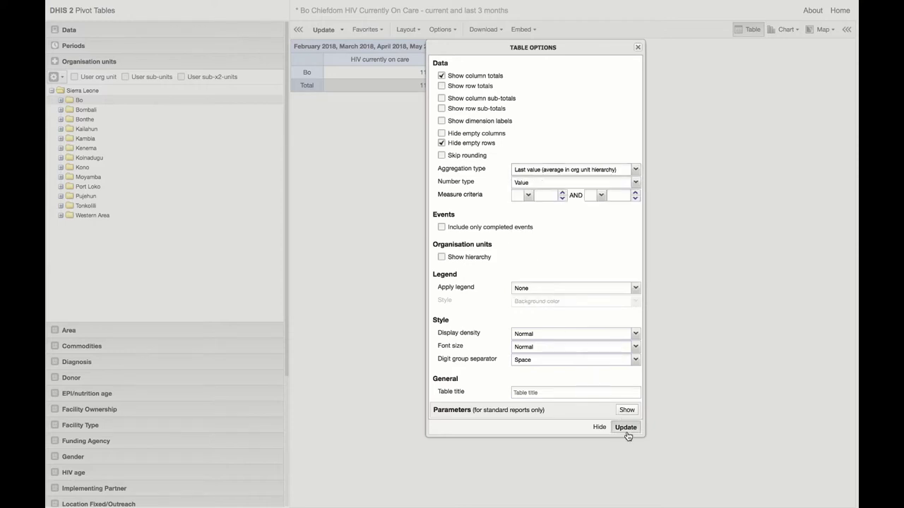